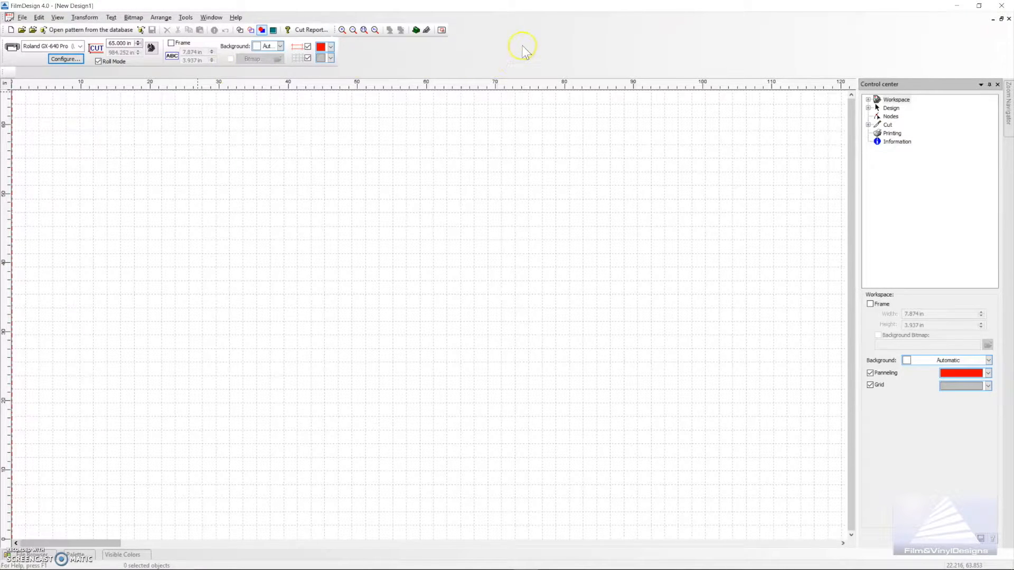
Show the missing Tools toolbar from the toolbar context menu and dock it at the left edge.
right_click(543, 52)
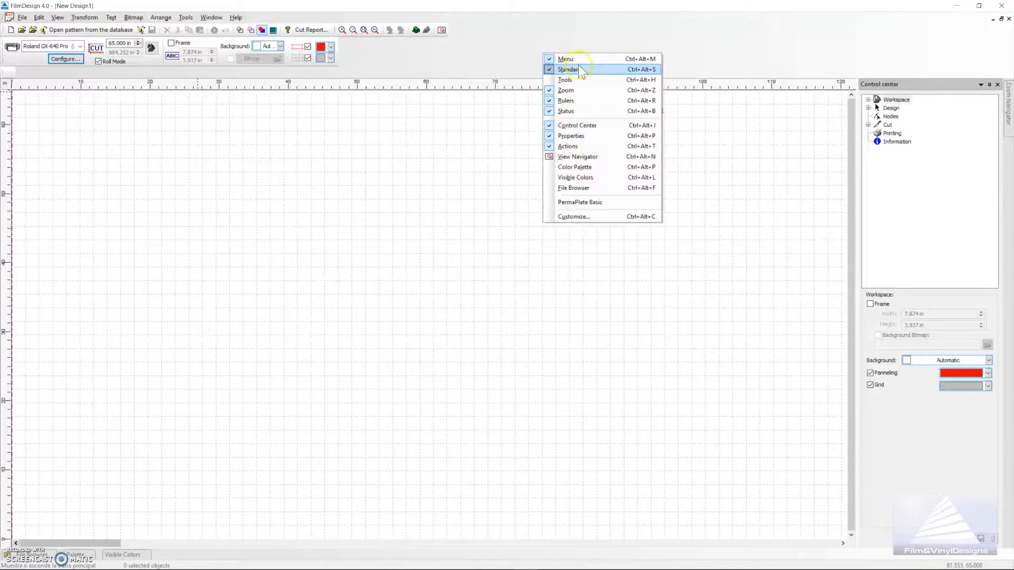
left_click(584, 80)
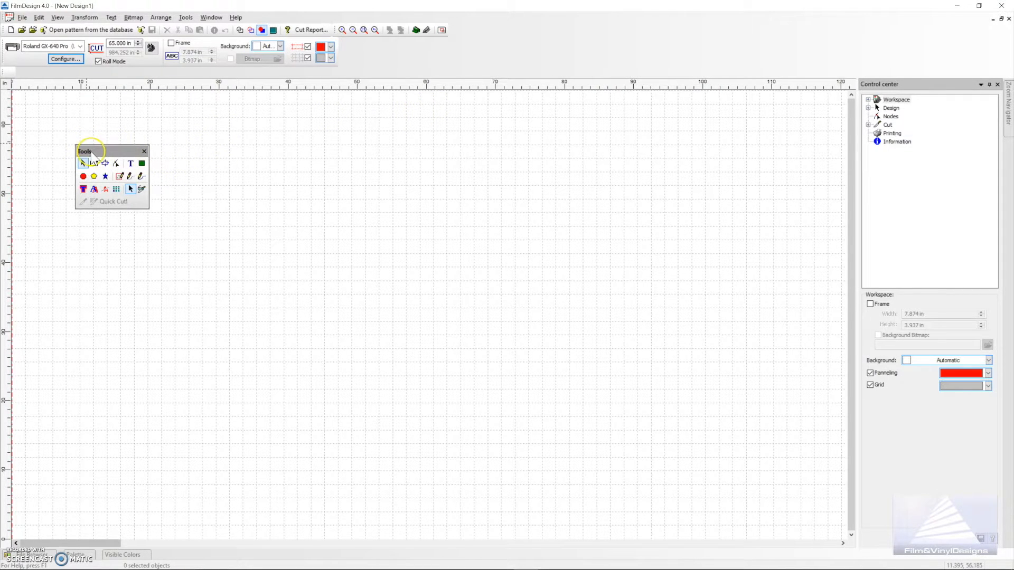
mouse_move(85, 152)
left_mouse_down()
mouse_move(10, 103)
mouse_move(4, 111)
left_mouse_up()
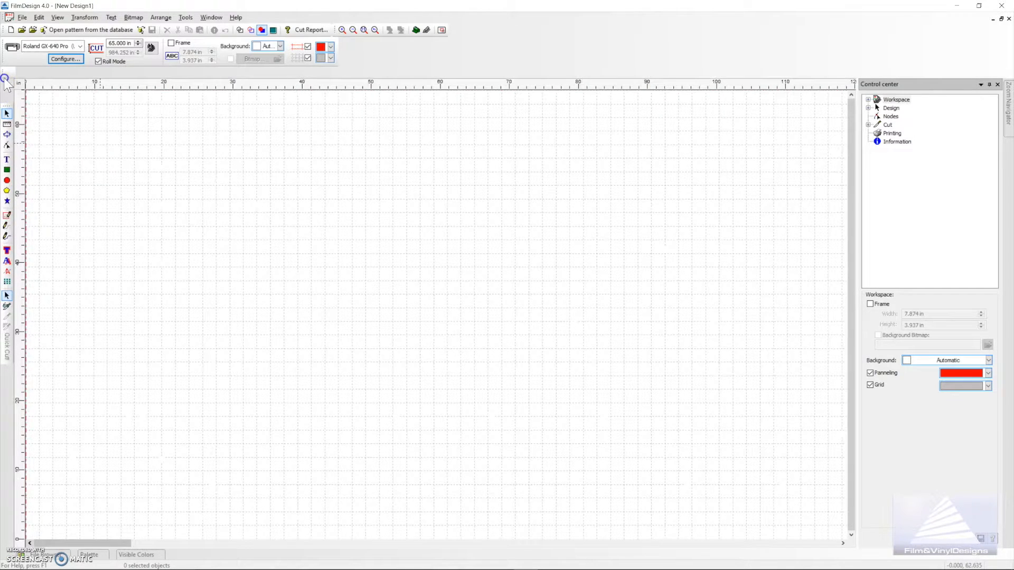
Nudge the docked Tools toolbar up so it starts at the top of the left edge.
left_click_drag(9, 105, 10, 78)
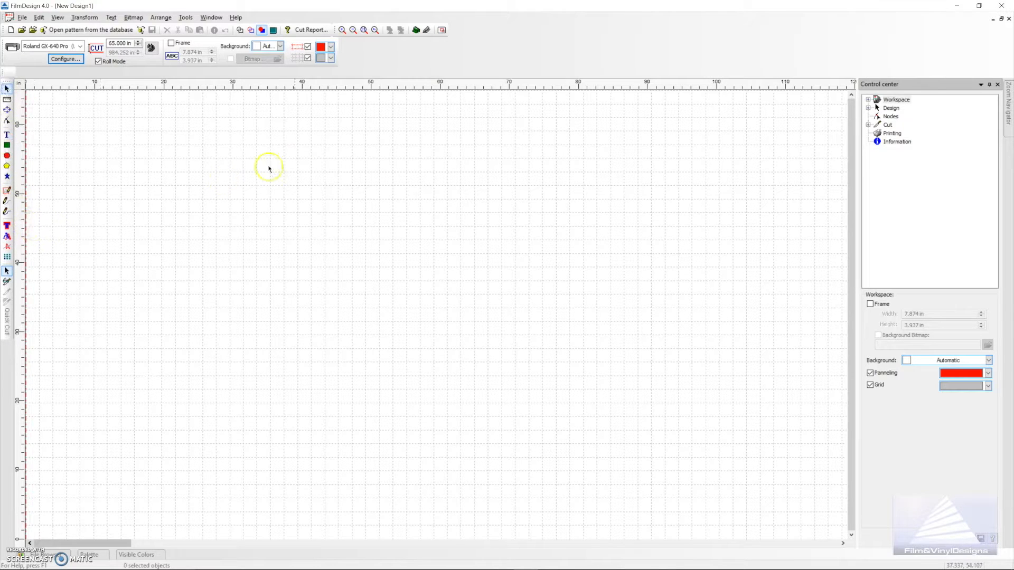
Close FilmDesign and relaunch it from the taskbar to check the toolbar layout persists.
left_click(999, 8)
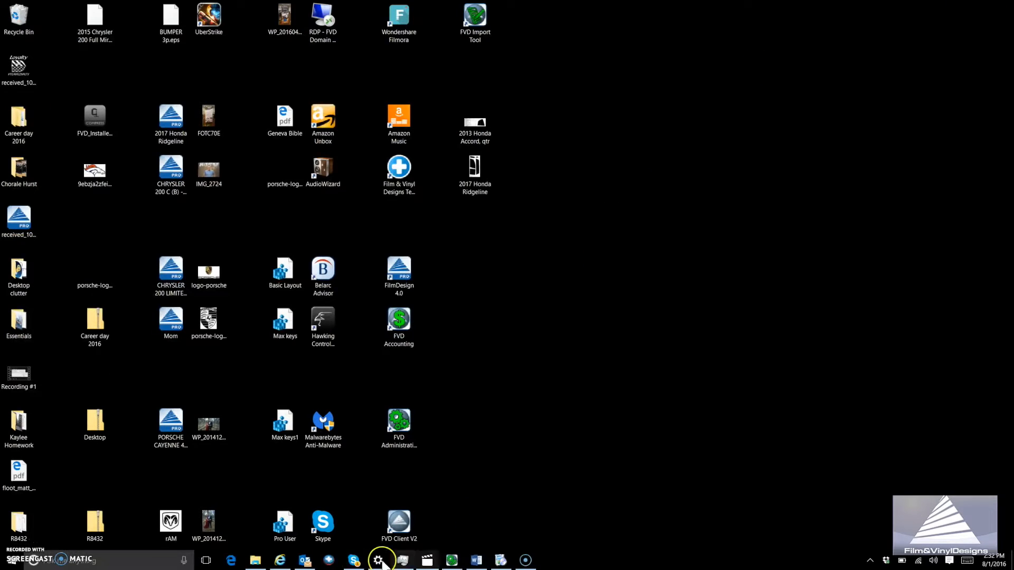
left_click(428, 560)
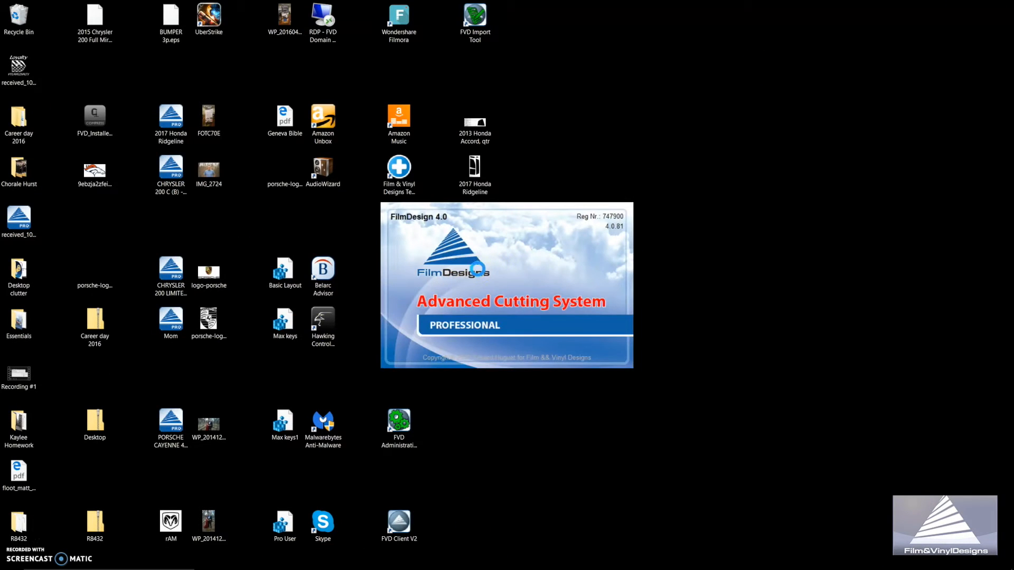